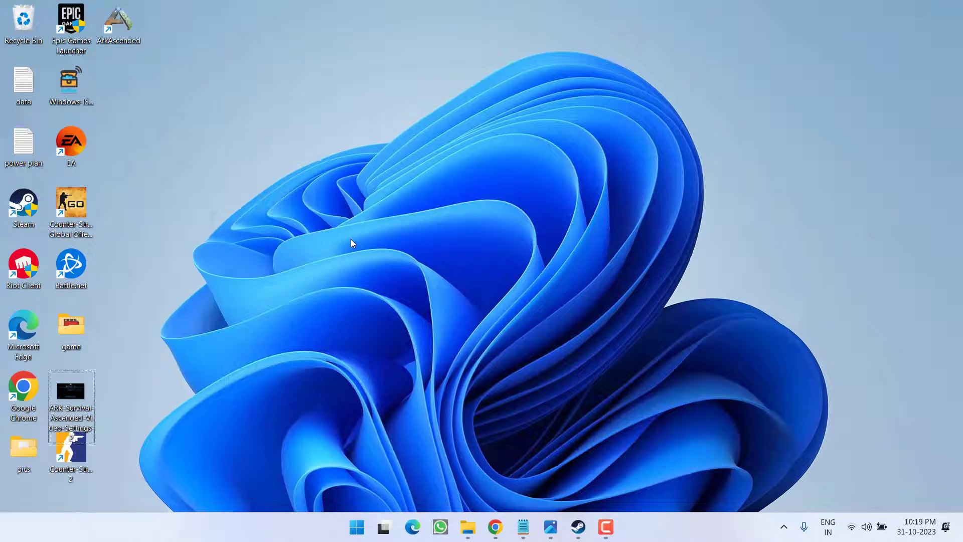
Check for new Windows updates in the system settings and close the settings window.
key("super+i")
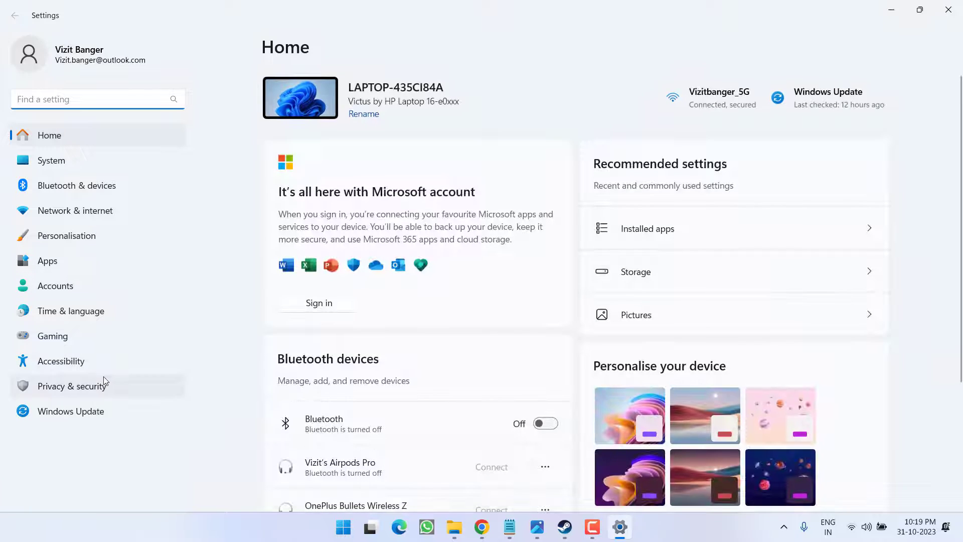
left_click(99, 412)
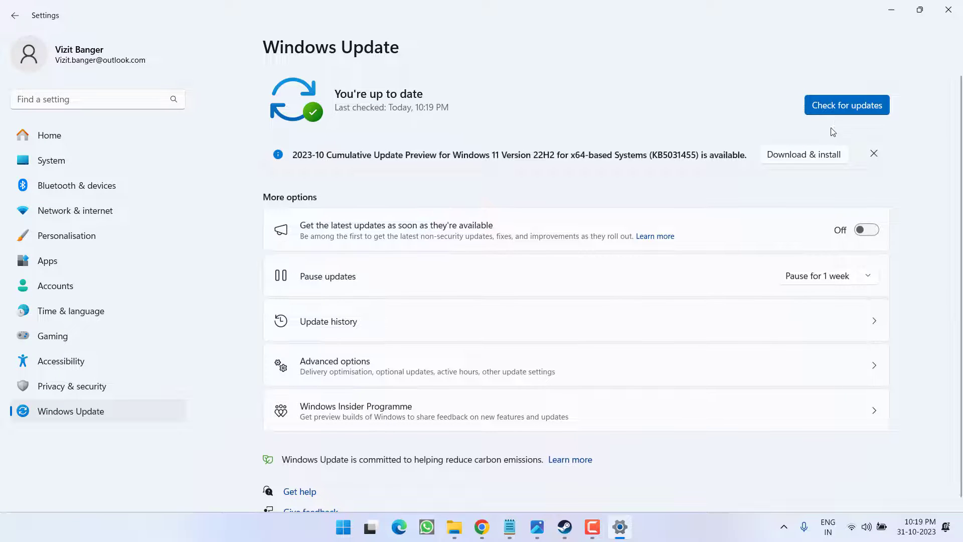
left_click(948, 9)
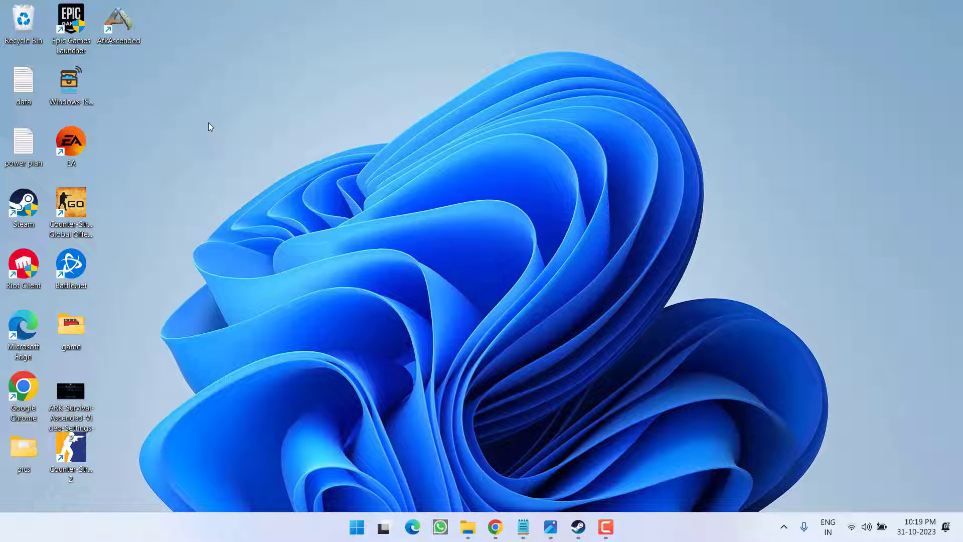
Switch to Steam, open the properties of Counter-Strike 2 and clear its launch options.
left_click(578, 527)
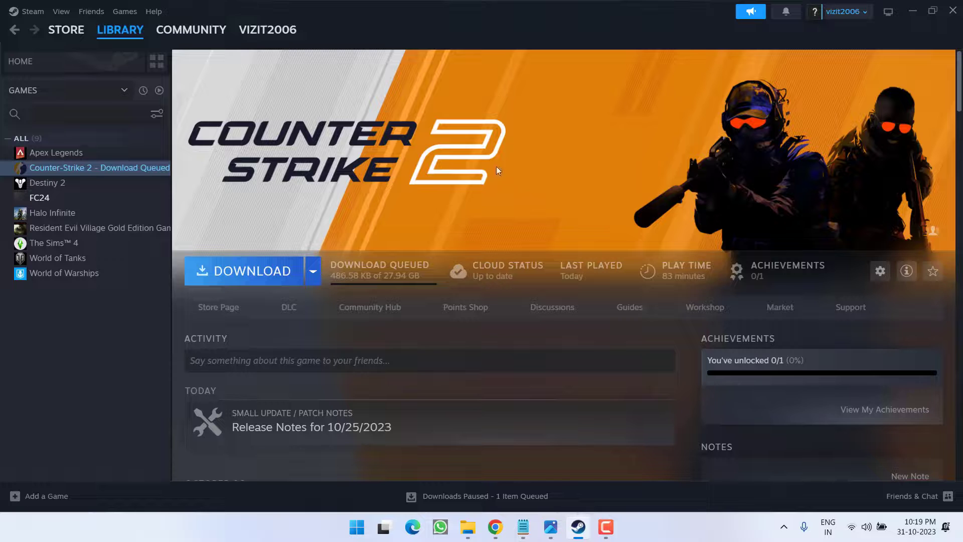
right_click(89, 169)
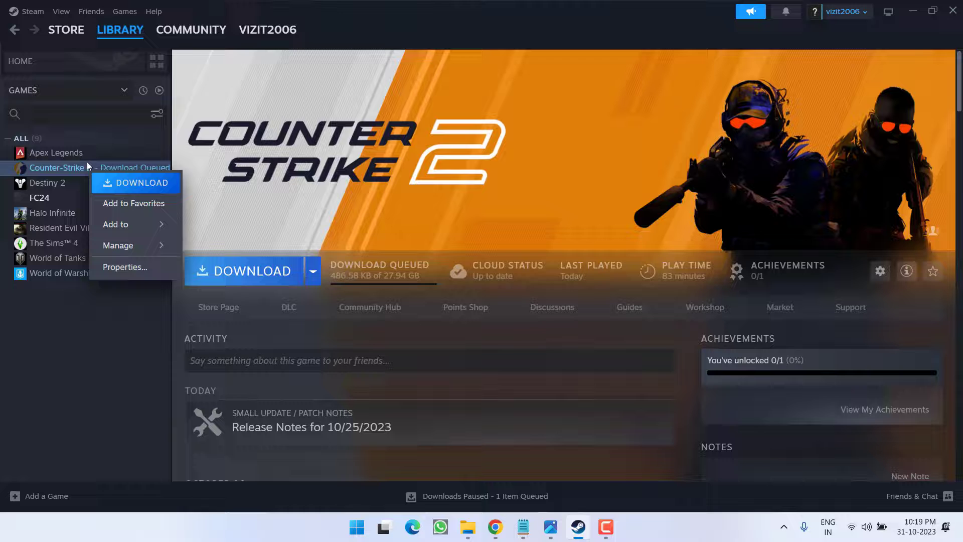
left_click(133, 267)
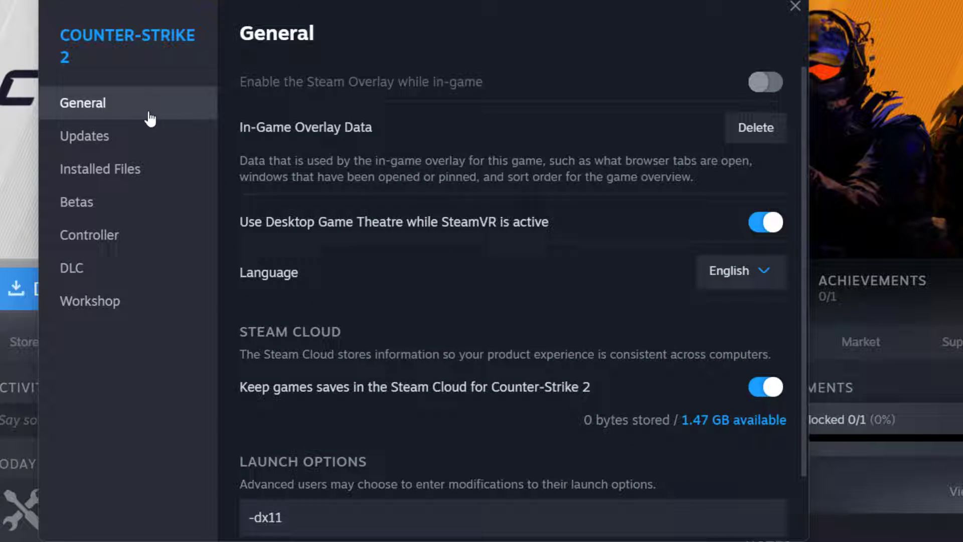
scroll(363, 209, "down", 2)
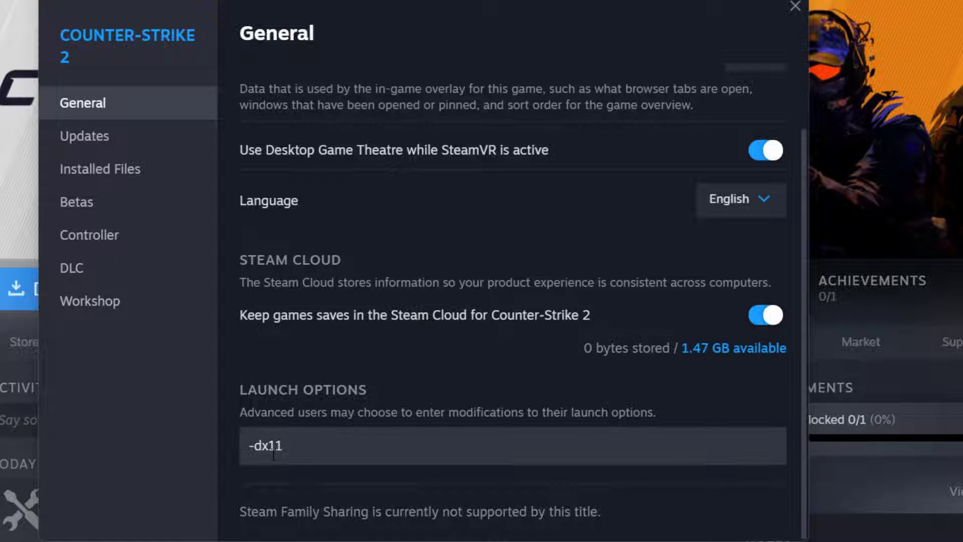
left_click(327, 445)
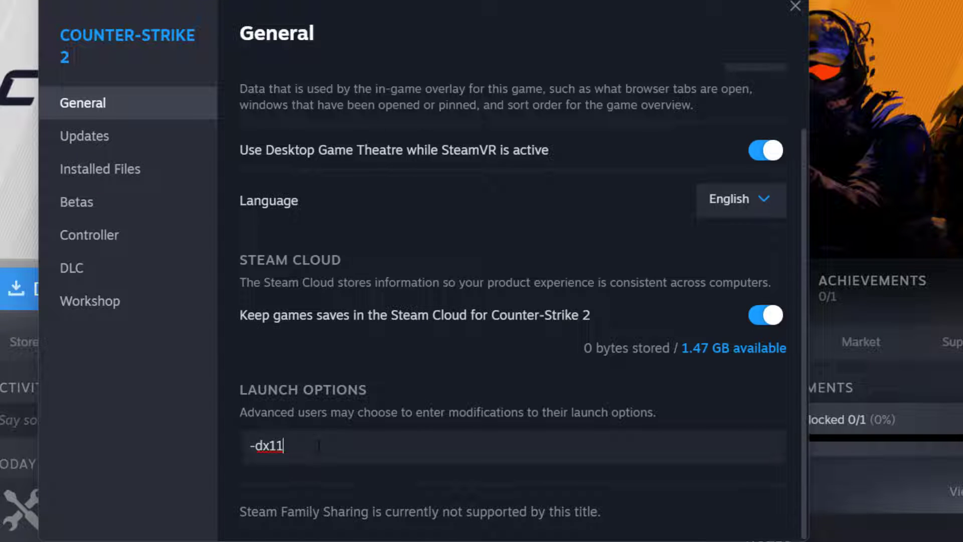
key("ctrl+a")
key("BackSpace")
Copy -force-d3d11 from the Notepad list and paste it into Counter-Strike 2's launch options.
key("alt+Tab")
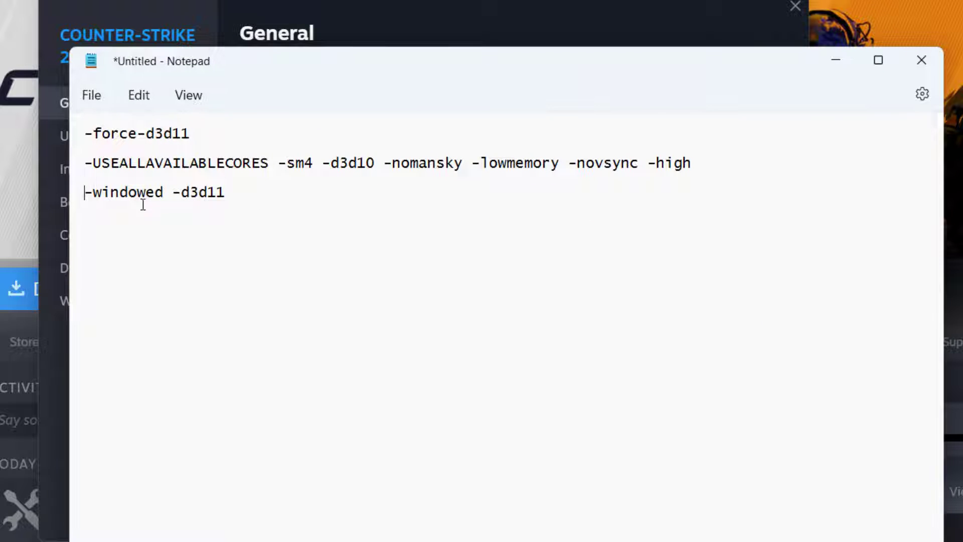
left_click_drag(200, 134, 75, 125)
key("super+c")
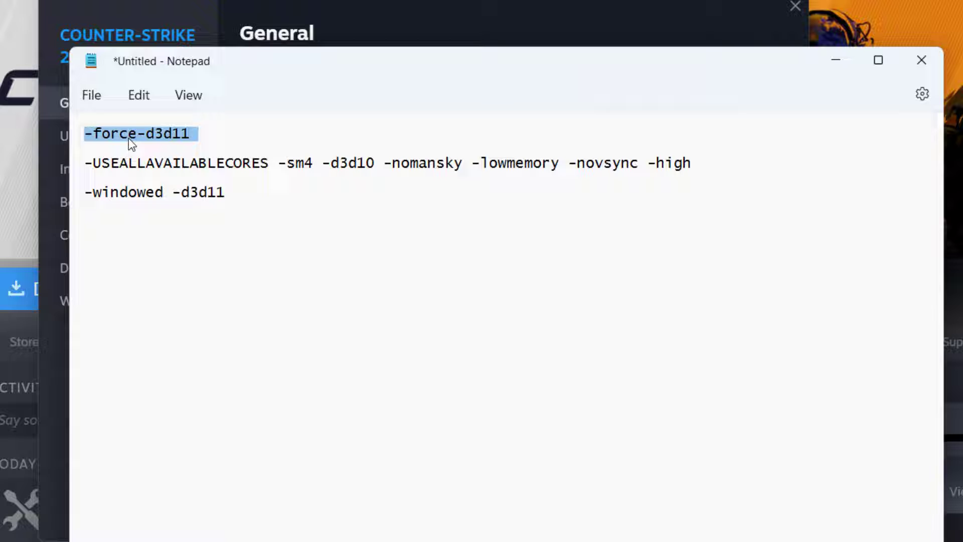
right_click(132, 138)
left_click(183, 231)
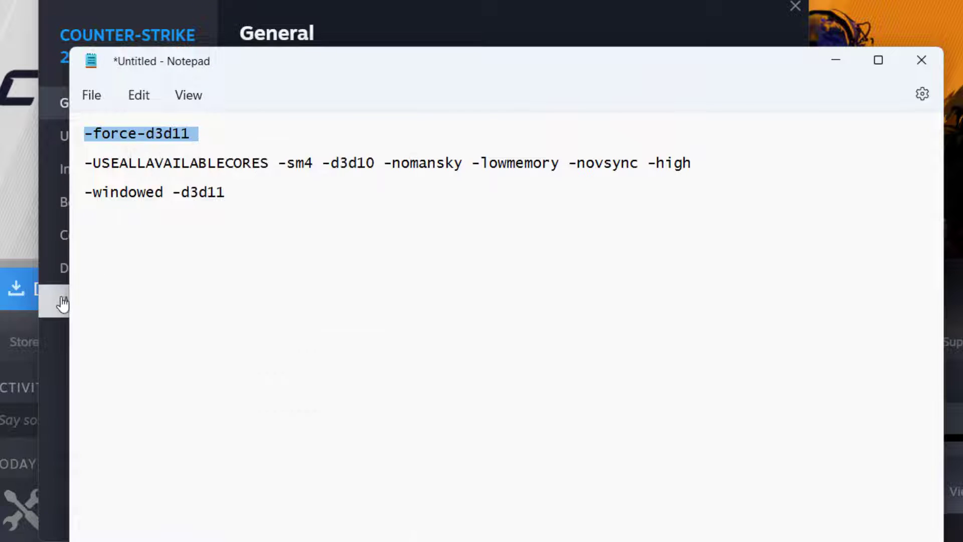
left_click(64, 301)
left_click(84, 136)
left_click(83, 103)
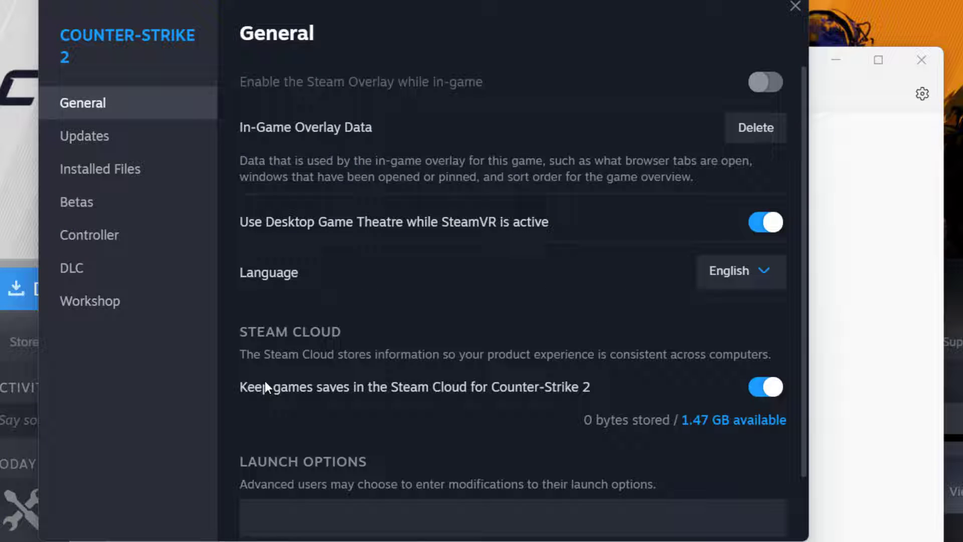
left_click(346, 514)
right_click(346, 514)
left_click(351, 489)
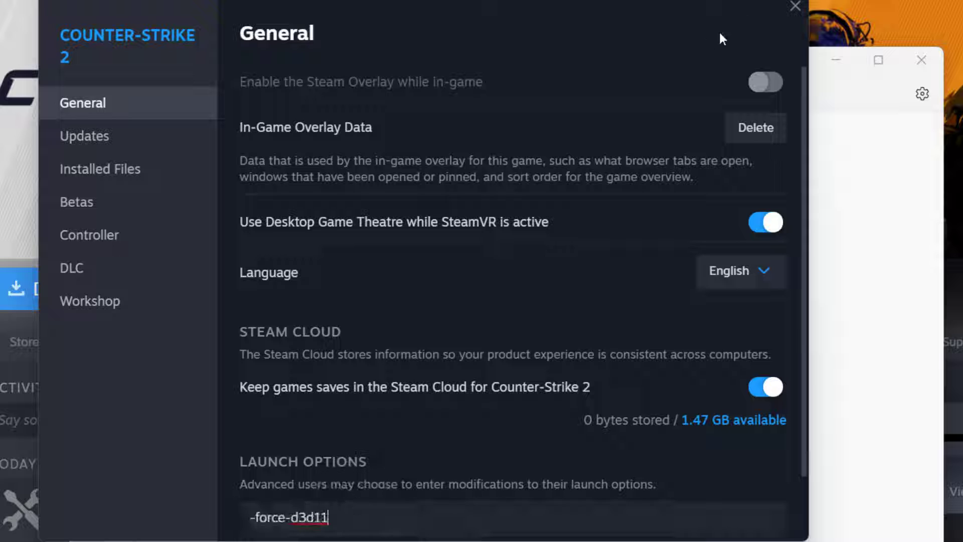
Replace the launch options with "-USEALLAVAILABLECORES -sm4 -d3d10 -nomansky -lowmemory -novsync -high" copied from the Notepad list.
left_click(855, 236)
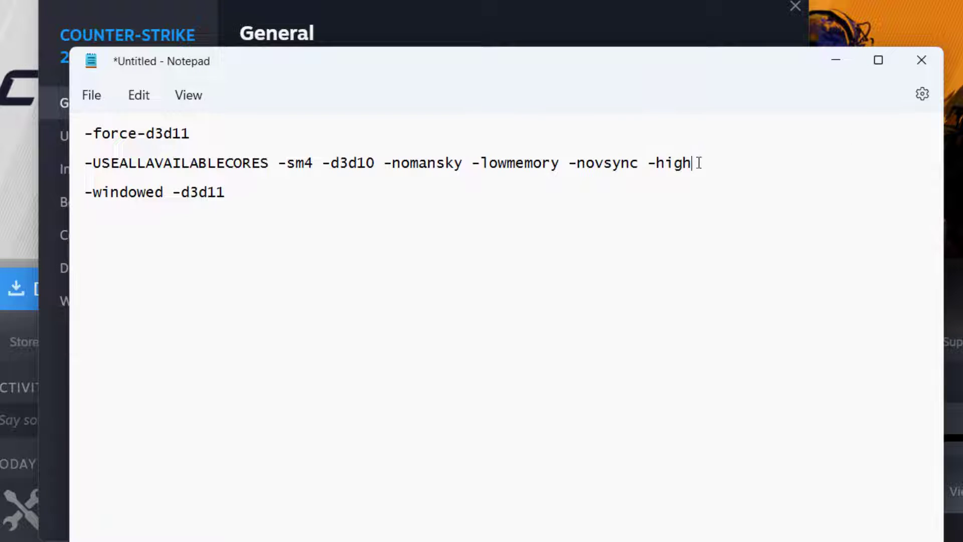
left_click_drag(695, 162, 87, 160)
right_click(115, 161)
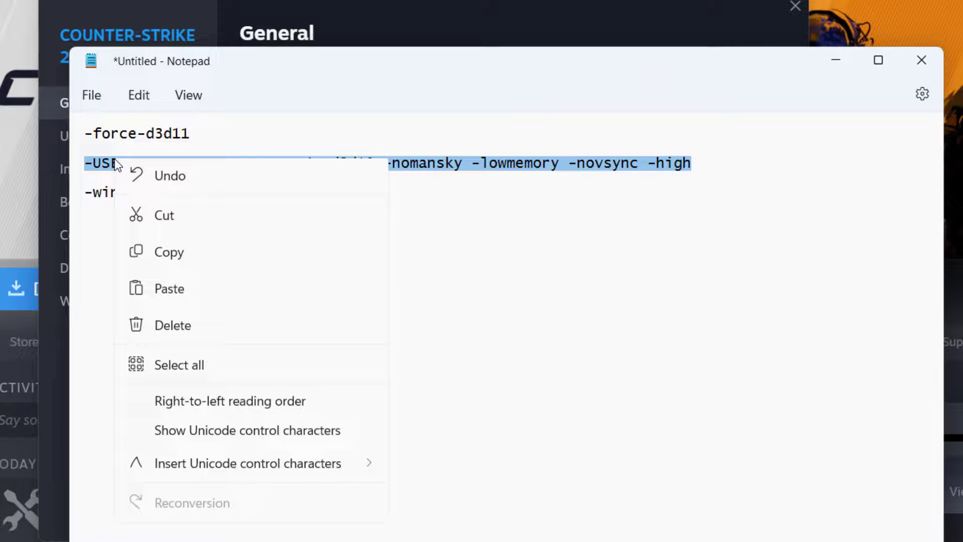
left_click(169, 255)
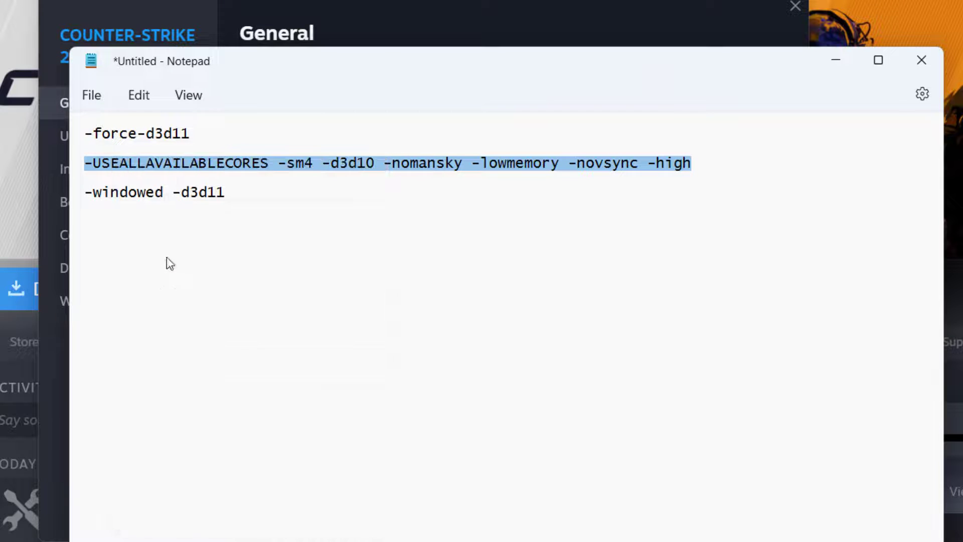
left_click(308, 5)
left_click_drag(329, 517, 247, 507)
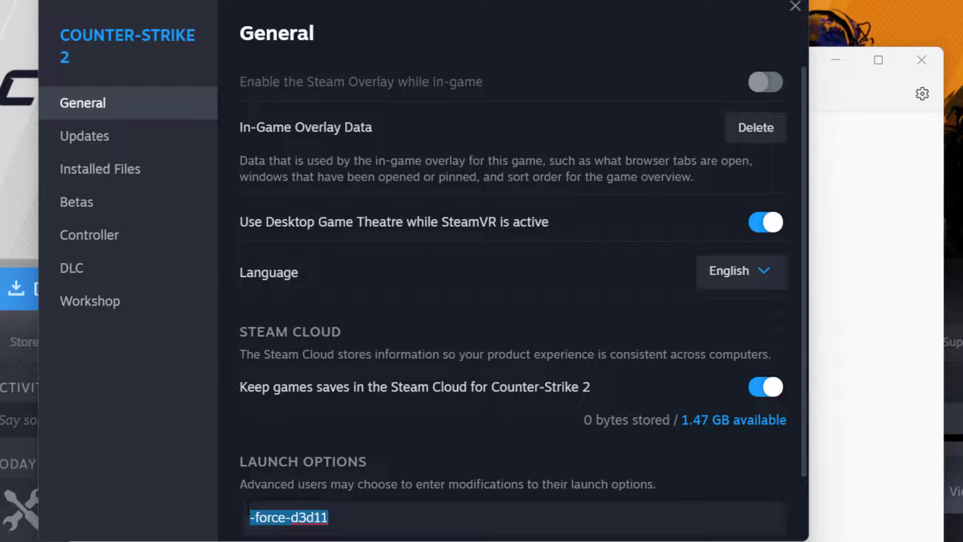
key("BackSpace")
right_click(295, 519)
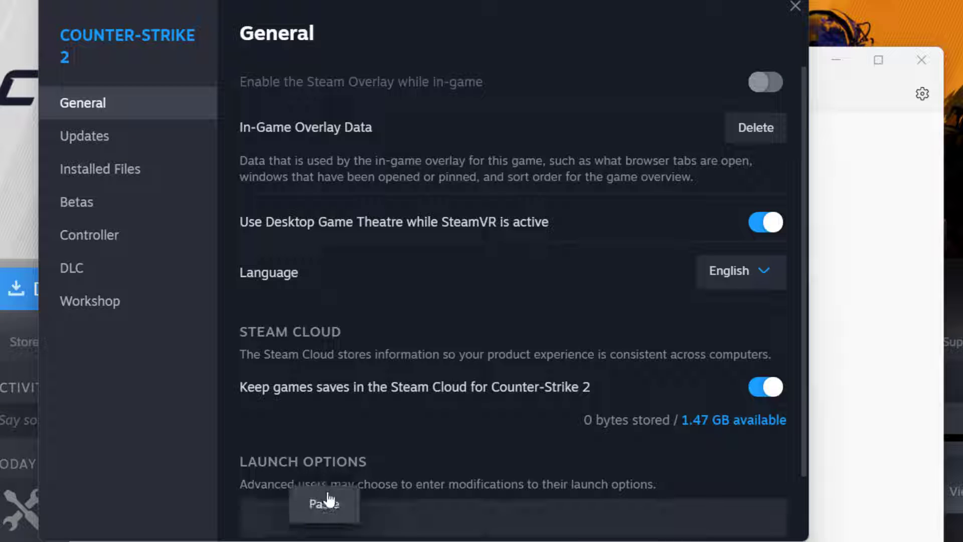
left_click(325, 504)
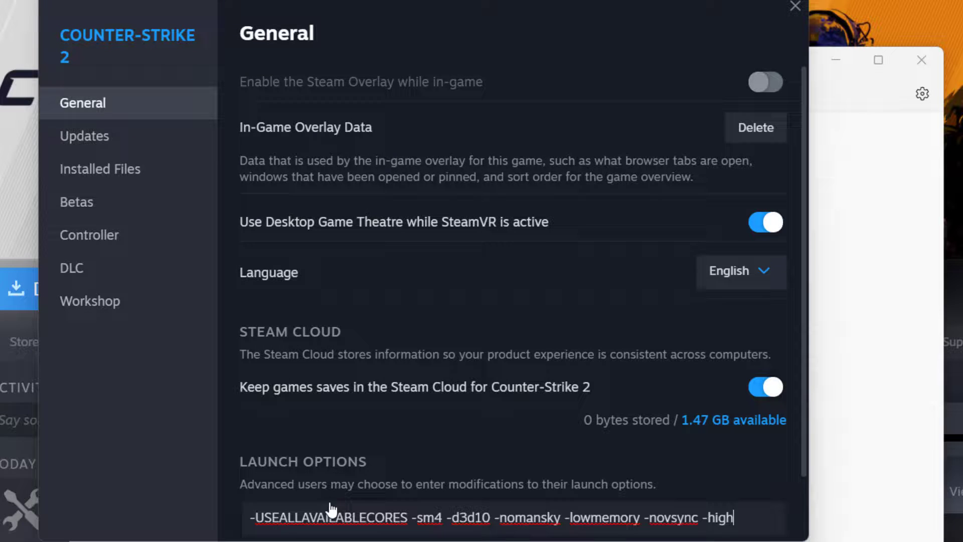
left_click(849, 333)
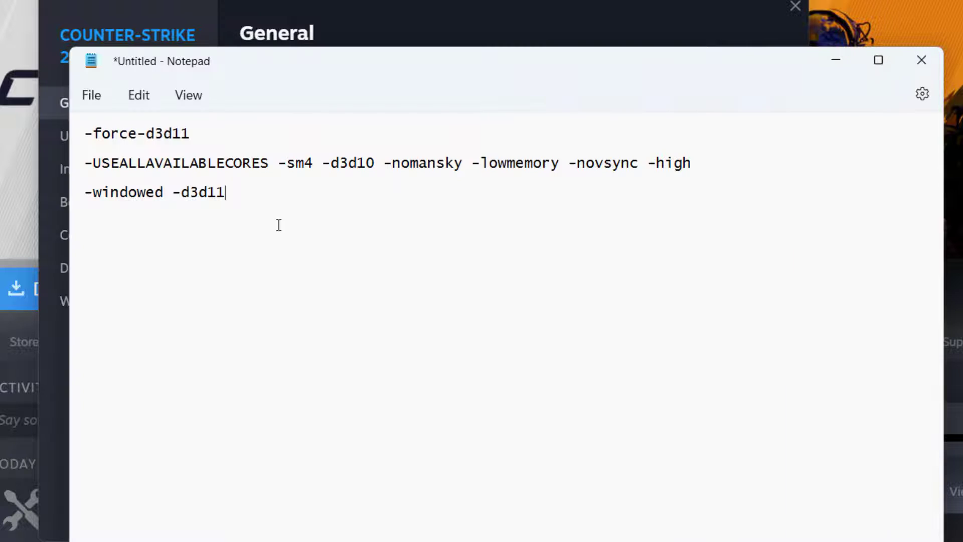
left_click_drag(227, 192, 82, 203)
left_click(235, 246)
left_click_drag(235, 192, 83, 97)
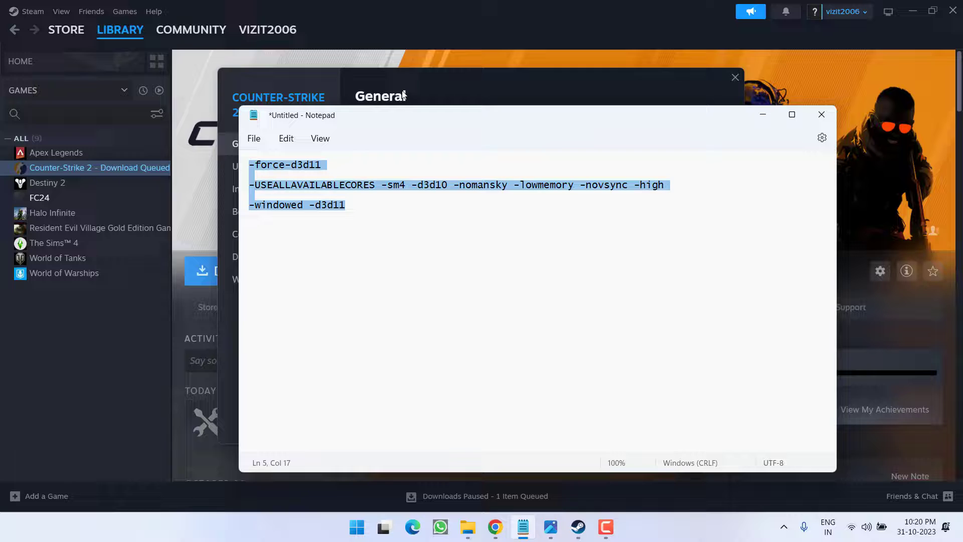
Minimize Notepad and close both the Counter-Strike 2 properties and the Steam window.
left_click(763, 115)
left_click(736, 77)
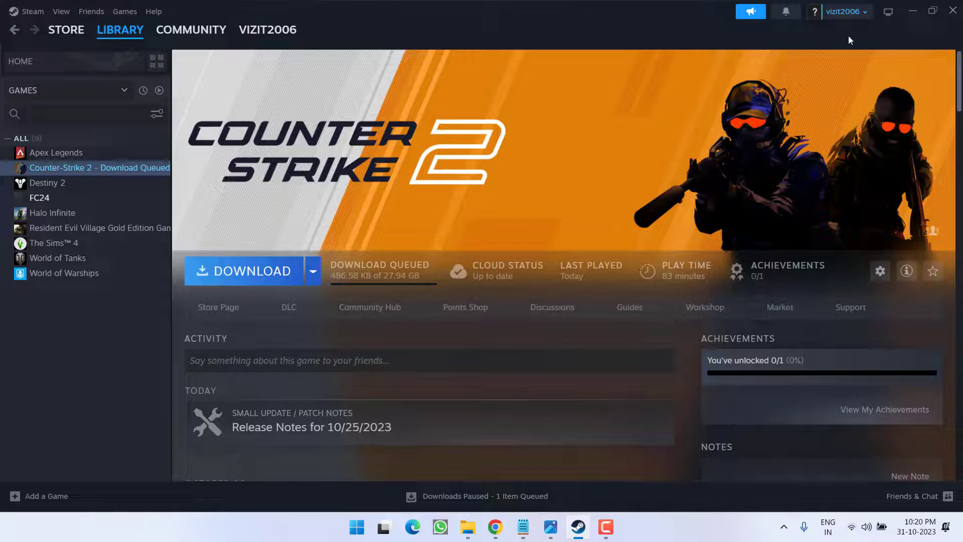
left_click(953, 11)
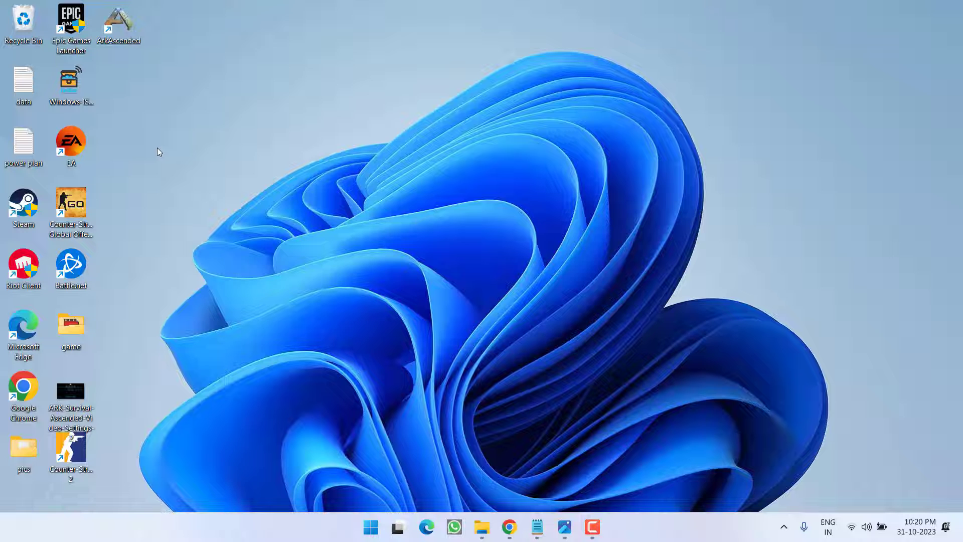
Launch ArkAscended from the desktop and open the game's general video settings.
double_click(118, 21)
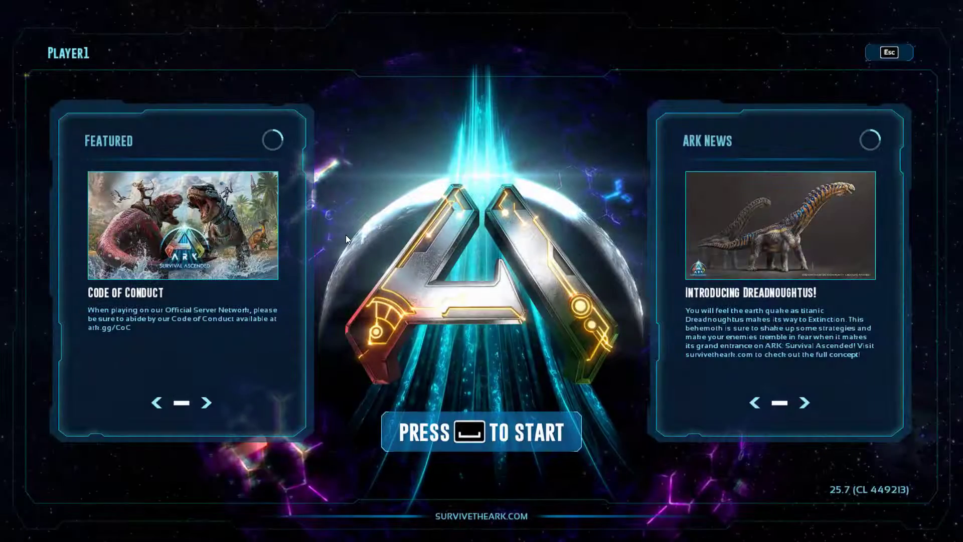
key("space")
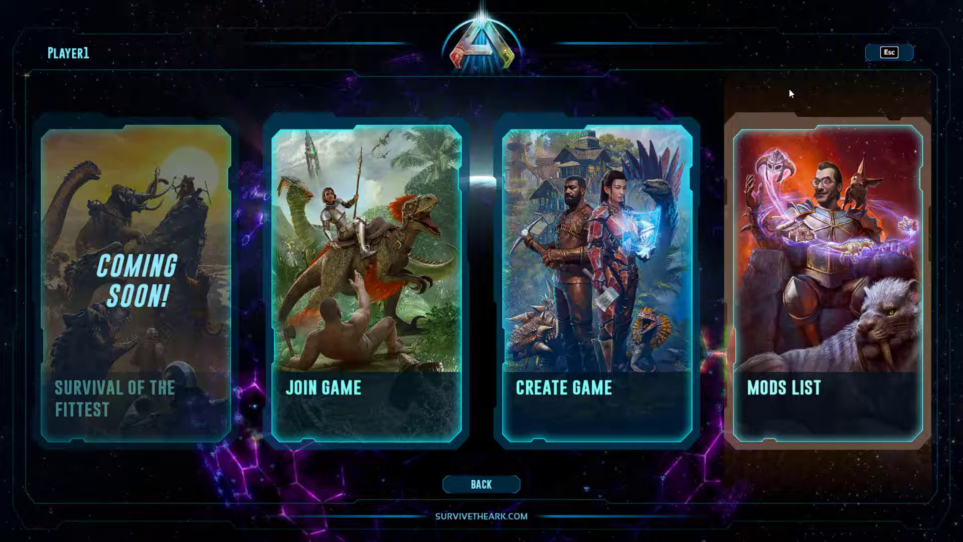
key("Escape")
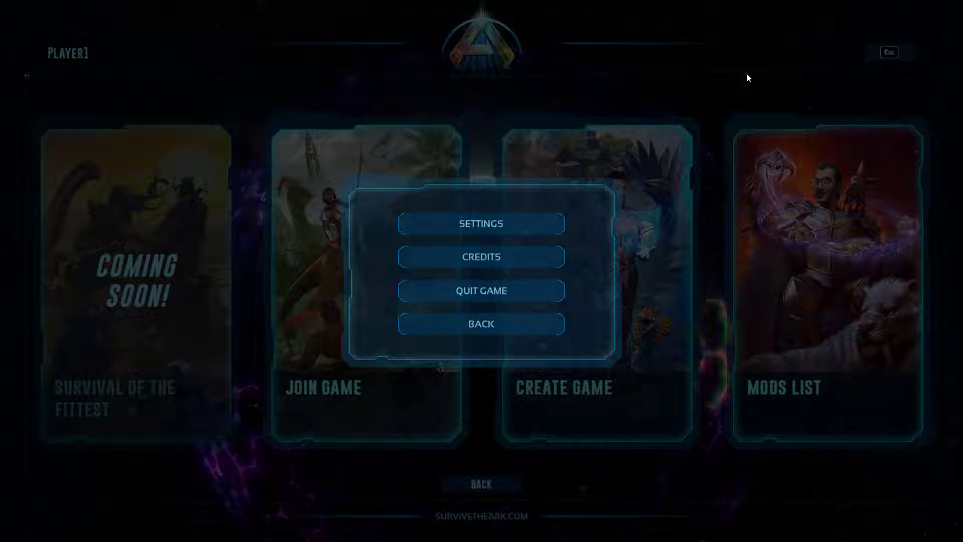
left_click(485, 221)
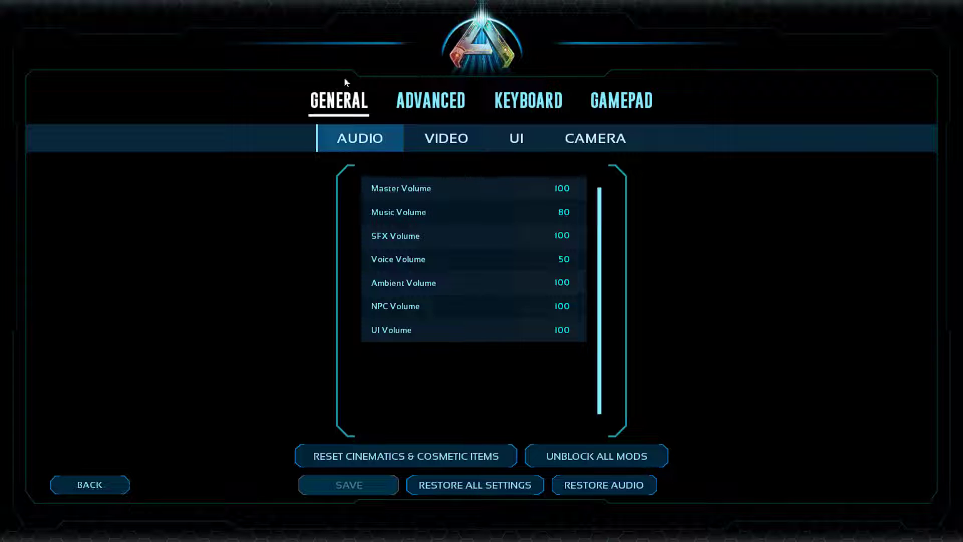
left_click(433, 146)
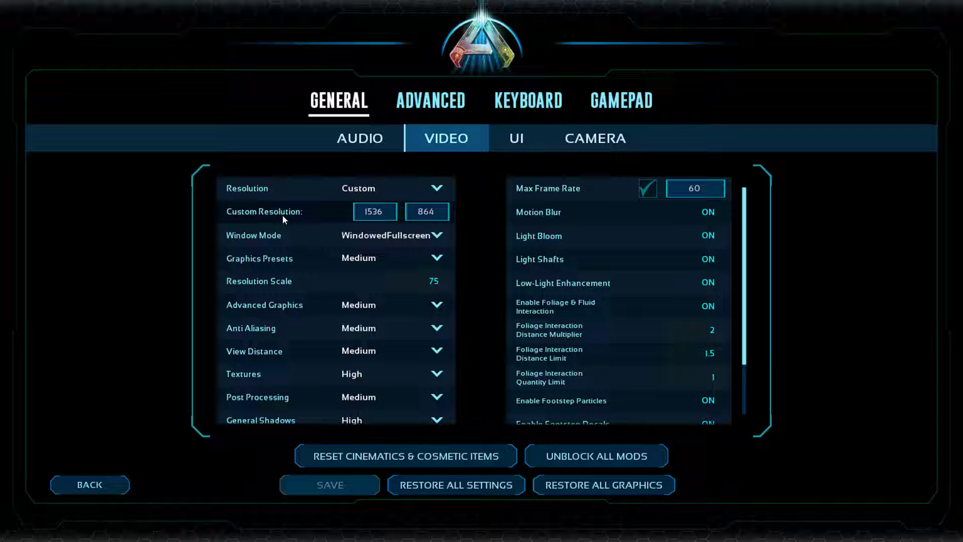
Set the graphics preset to Medium and the textures to Medium.
left_click(382, 258)
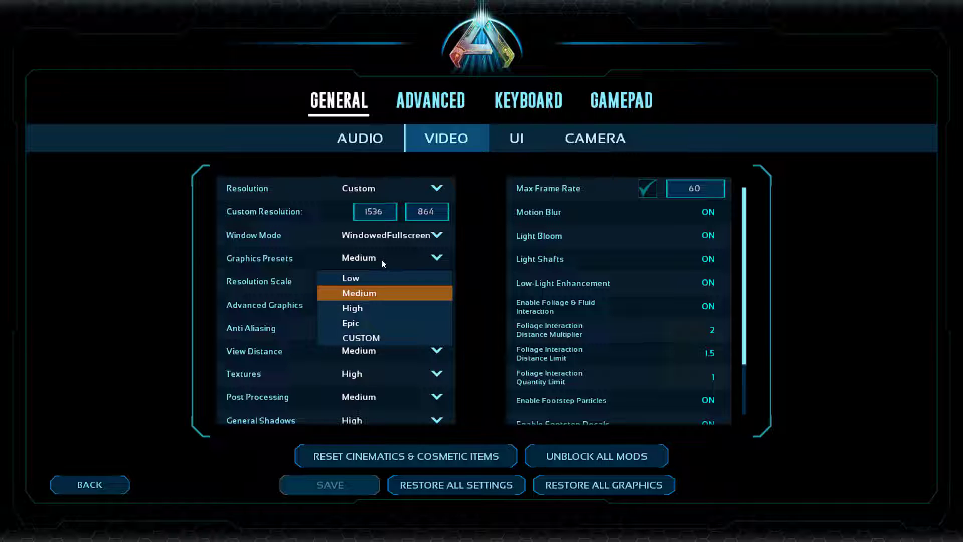
left_click(365, 297)
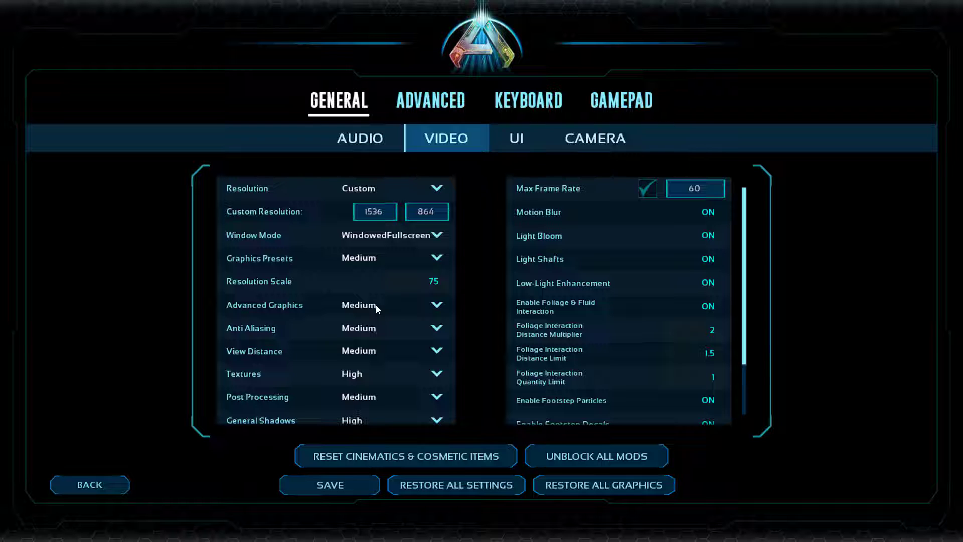
left_click(358, 374)
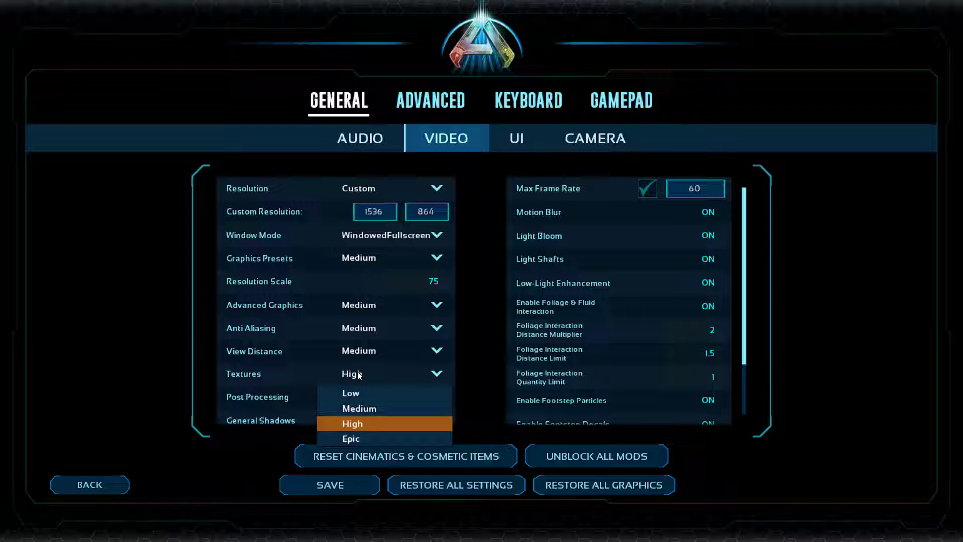
left_click(362, 410)
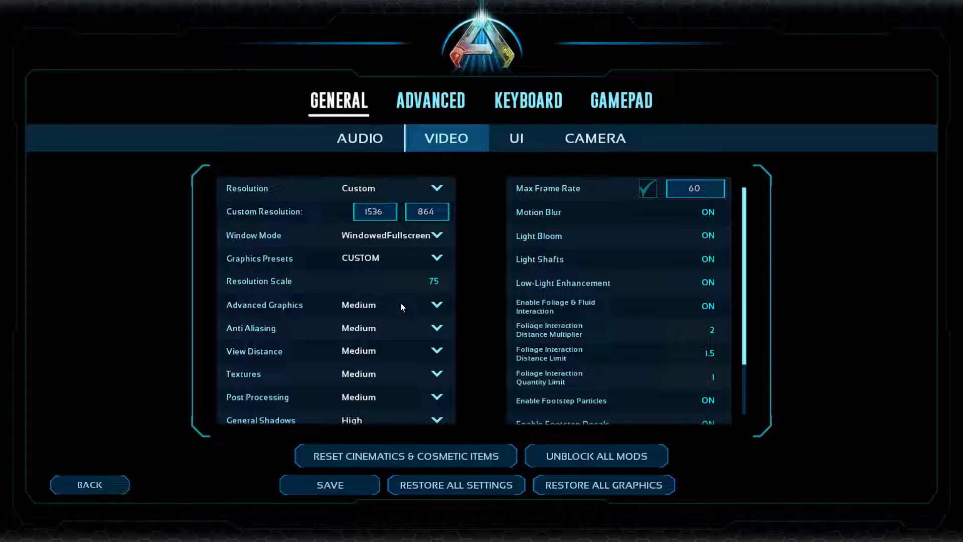
Save the video settings, return to the main menu and quit the game.
left_click(344, 484)
left_click(102, 484)
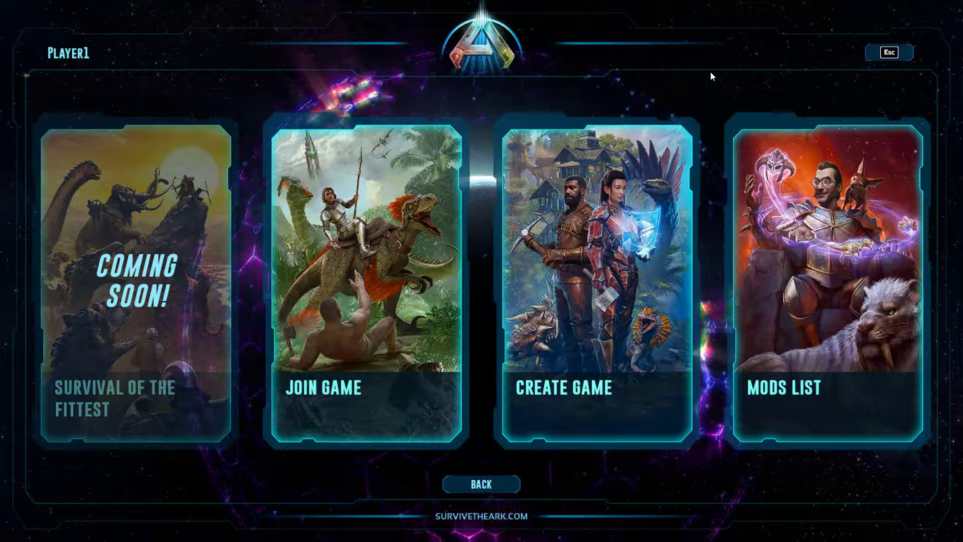
left_click(911, 55)
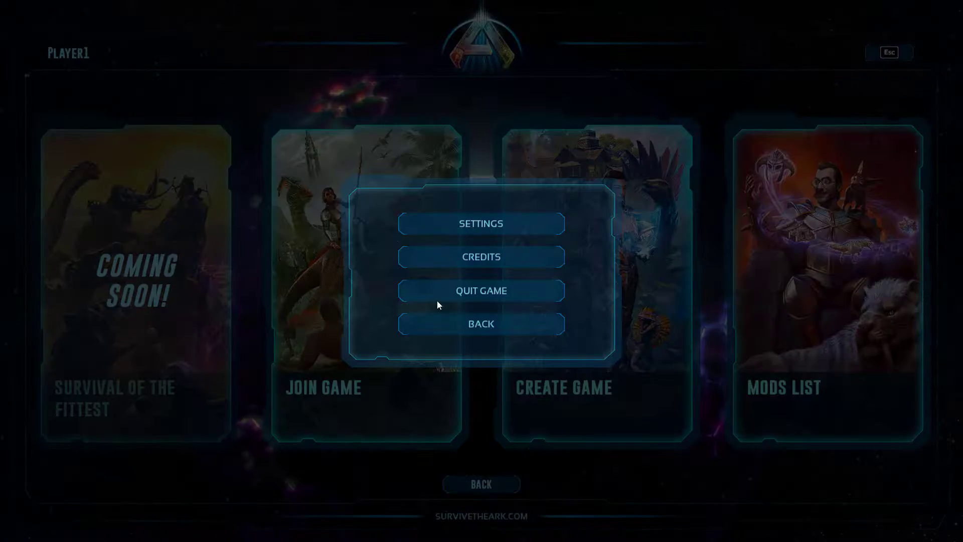
left_click(472, 292)
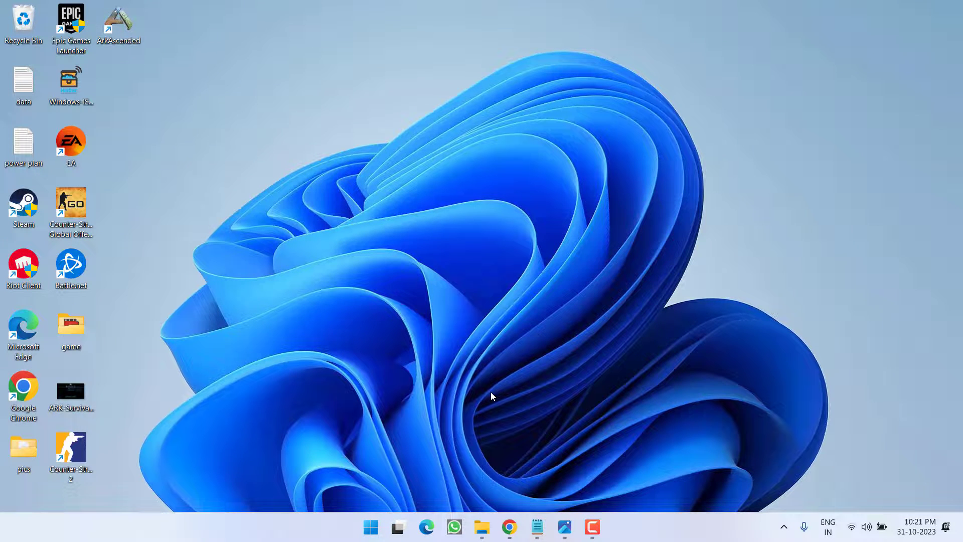
View the ARK RTX settings image and the NVIDIA vertical sync image, and close both.
double_click(70, 392)
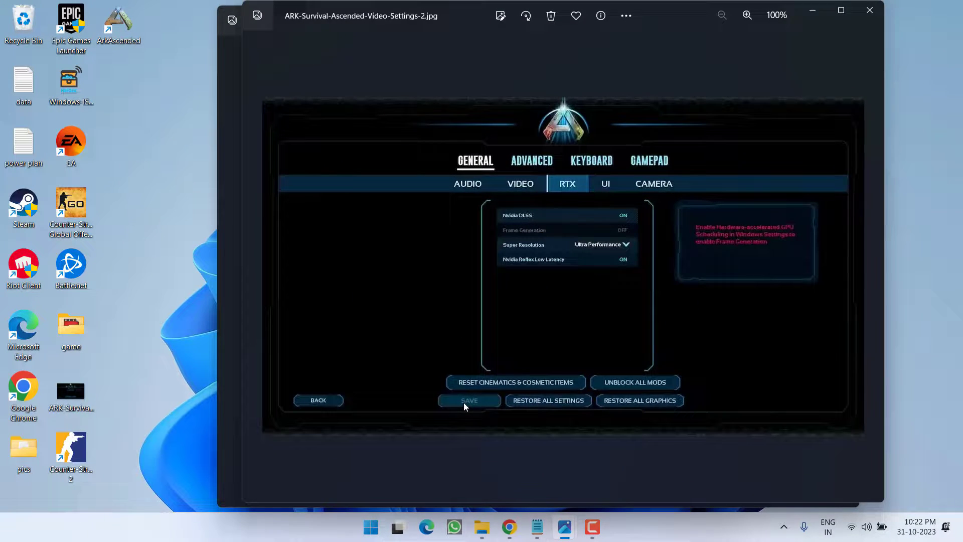
left_click(859, 16)
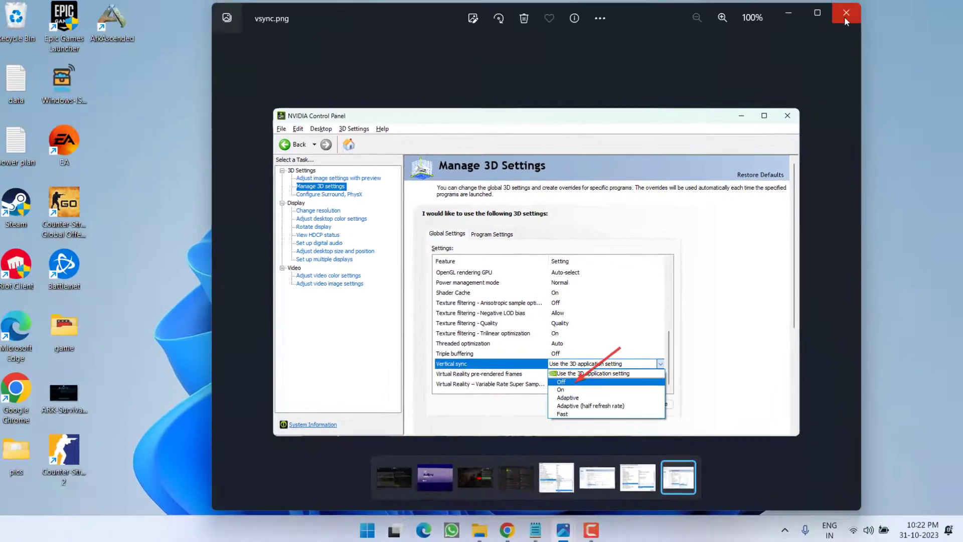
left_click(845, 16)
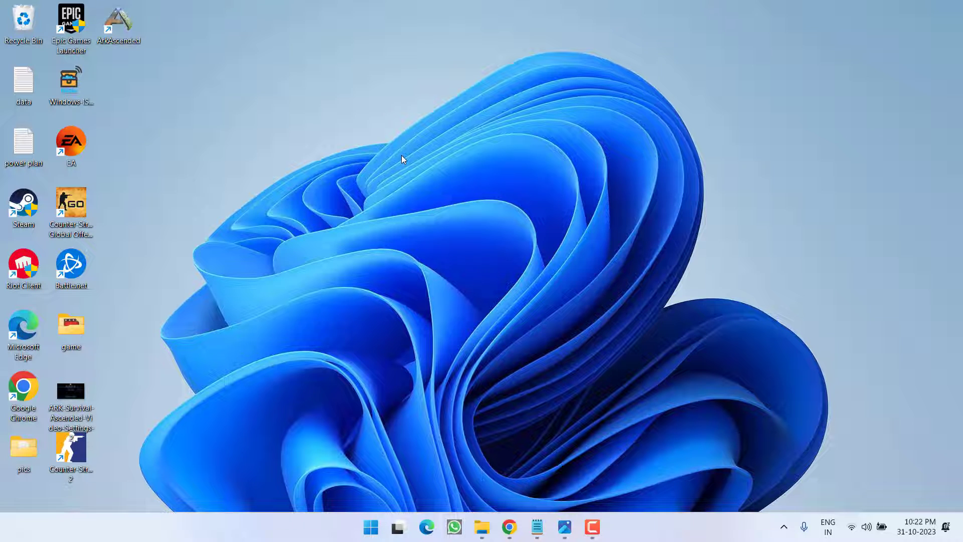